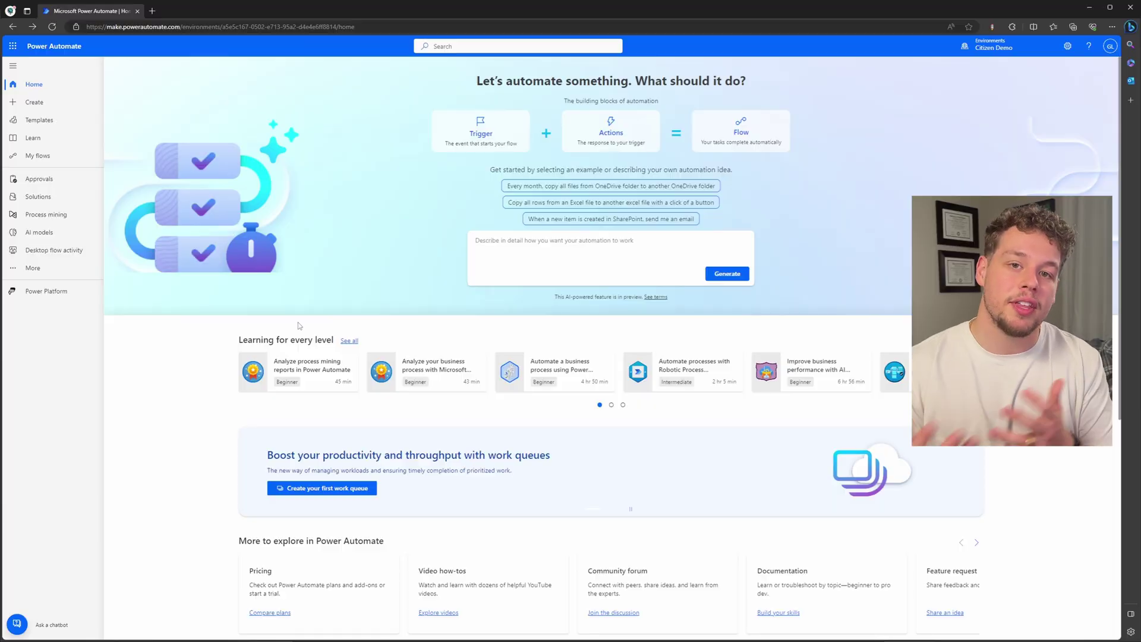
Describe 'When an opportunity is closed as won, send an email to the opportunity's owner's manager' and generate the flow.
left_click(489, 245)
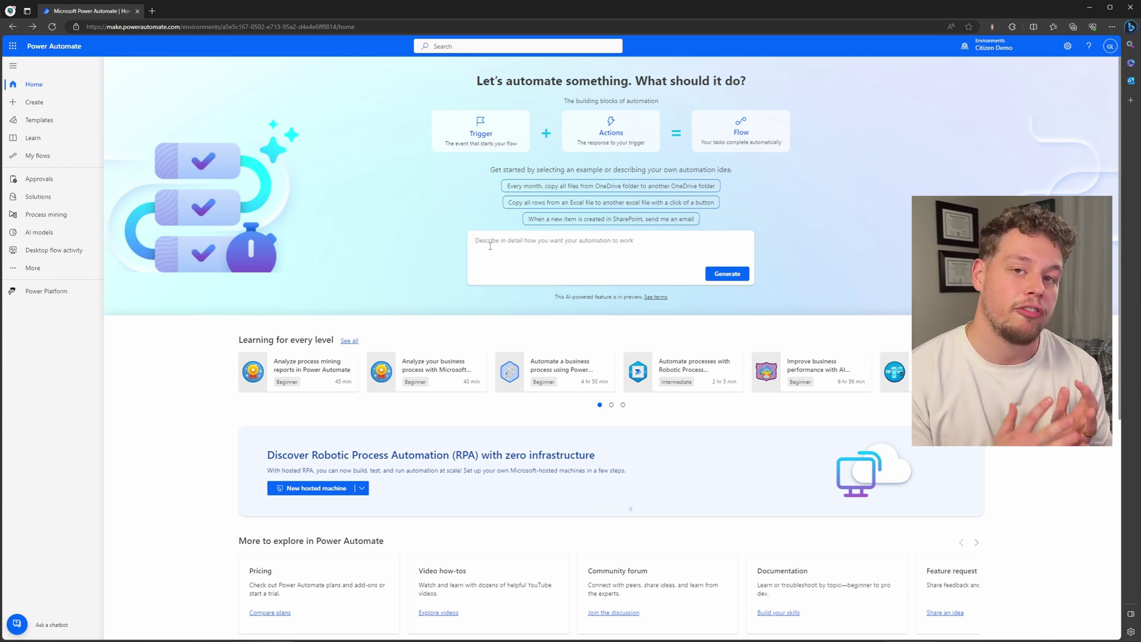
type("When an oppor")
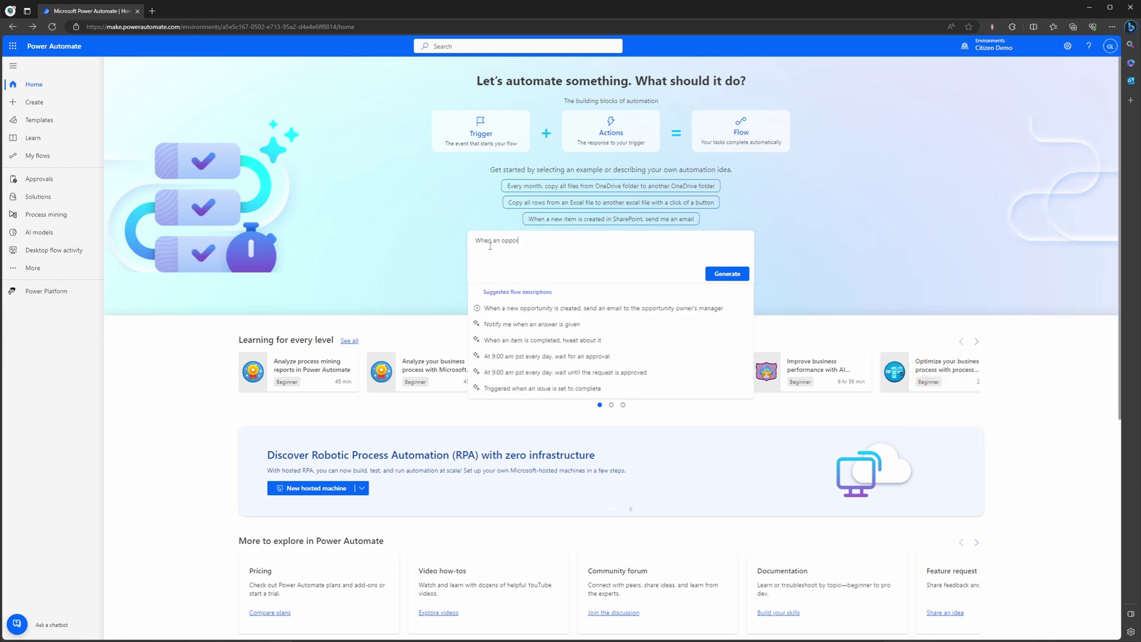
type("tunity is closed as won, send an email to the oppor")
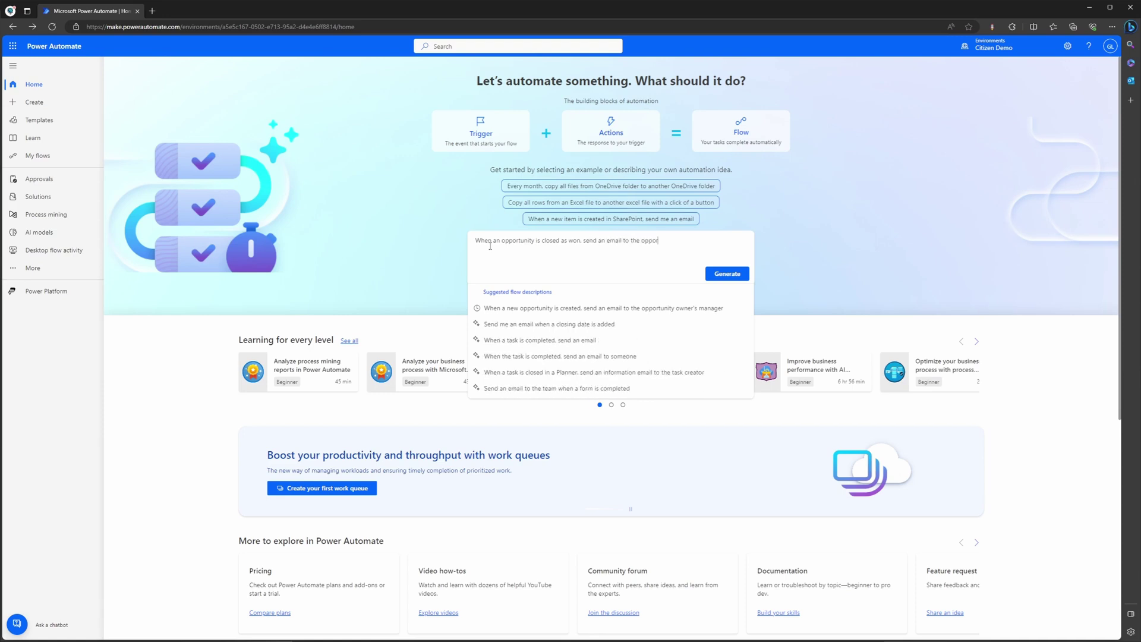
type("tunity's")
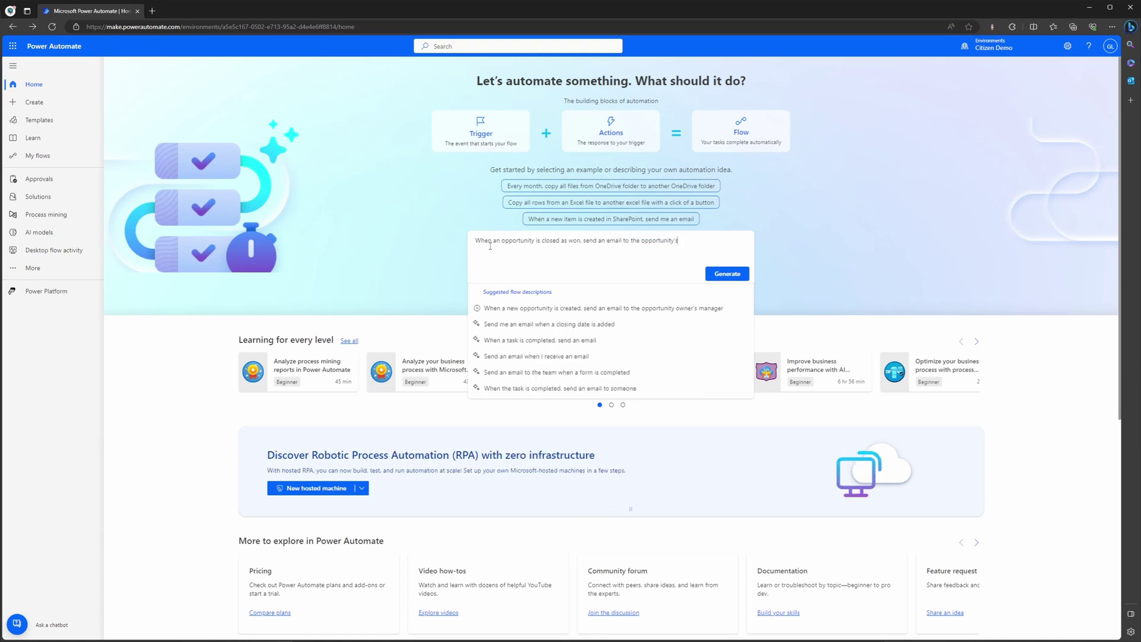
type(" owner's manager")
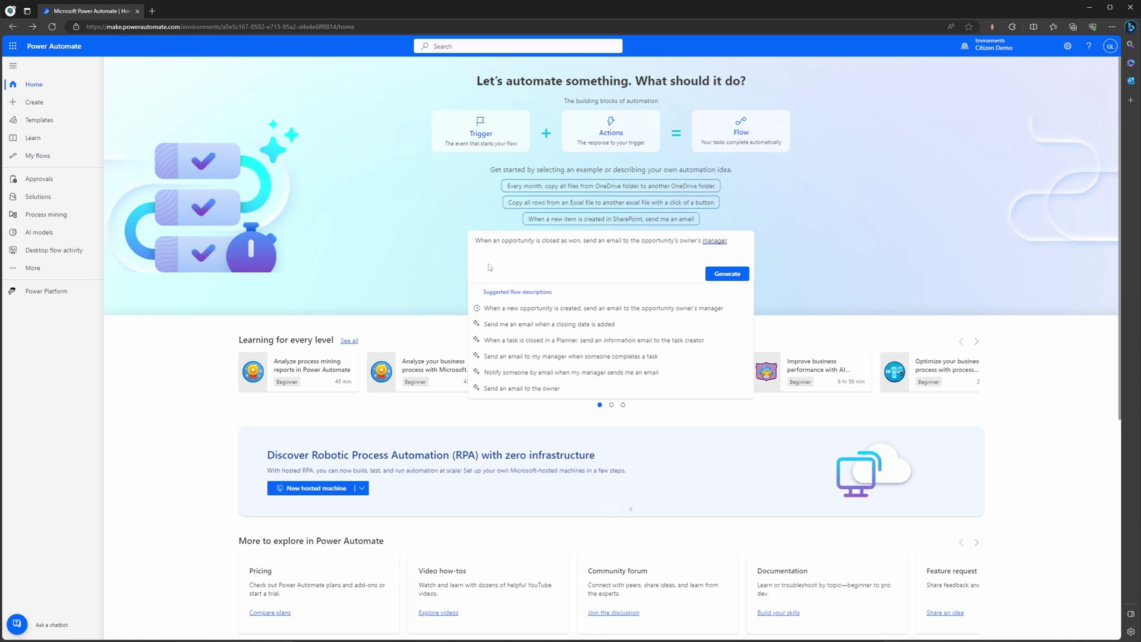
left_click(721, 274)
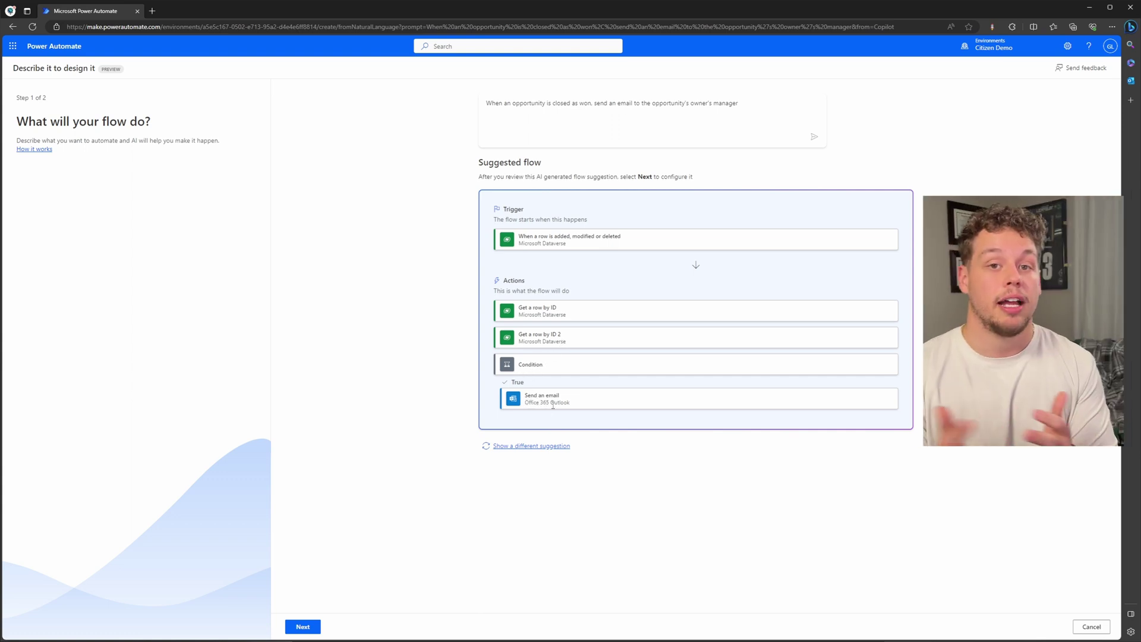
Preview the alternative suggestion, then go back to suggestion 1 of 2 and continue with it.
left_click(537, 447)
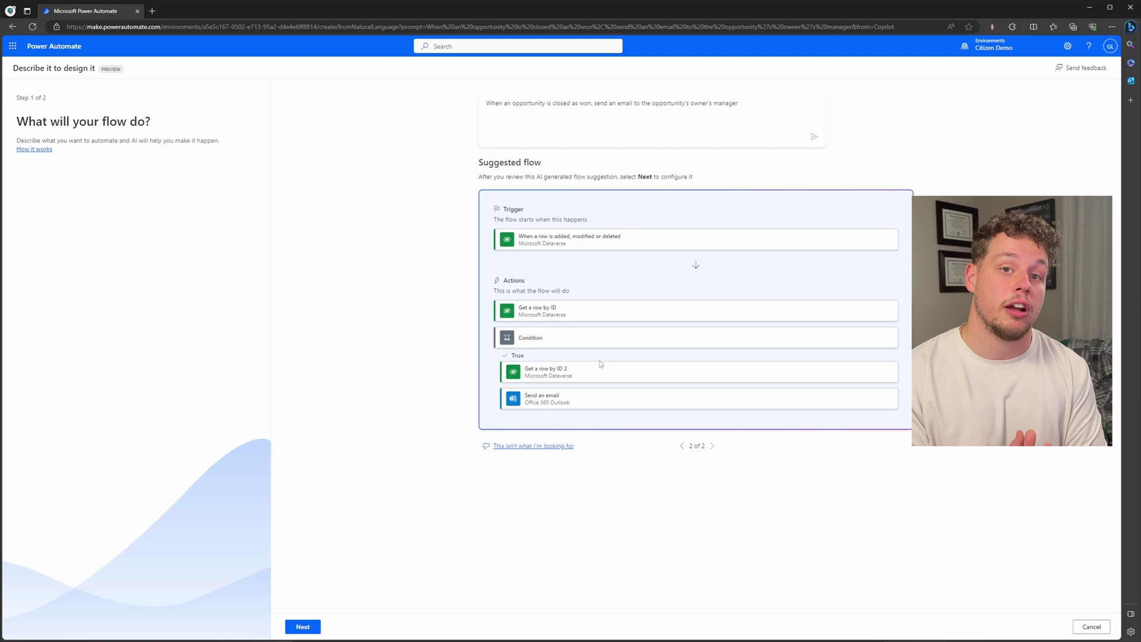
left_click(681, 445)
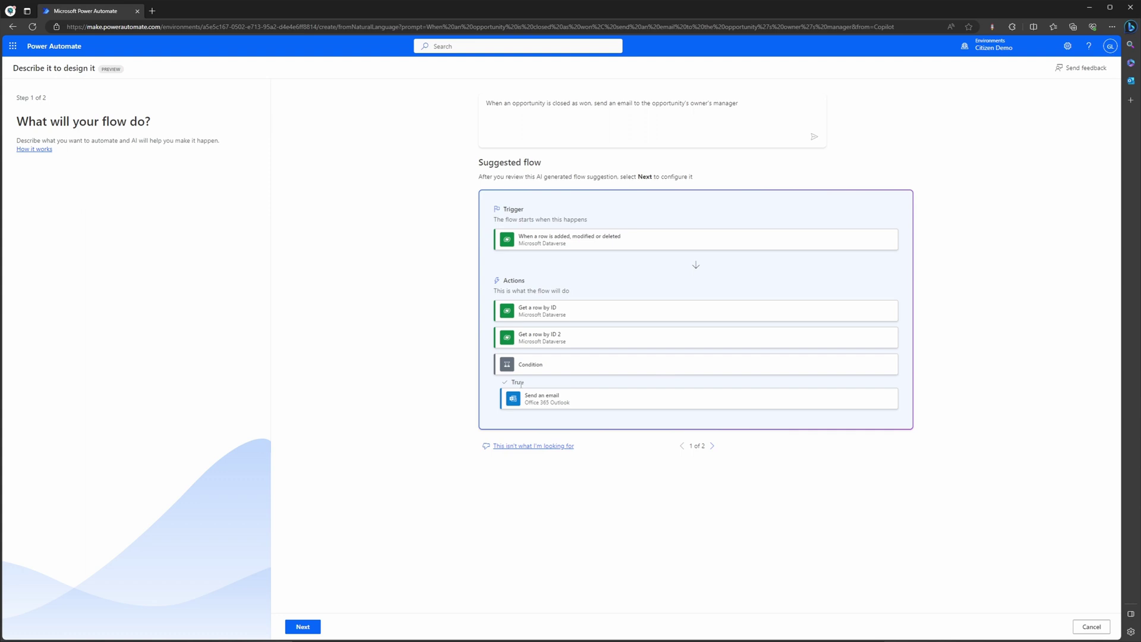
left_click(315, 625)
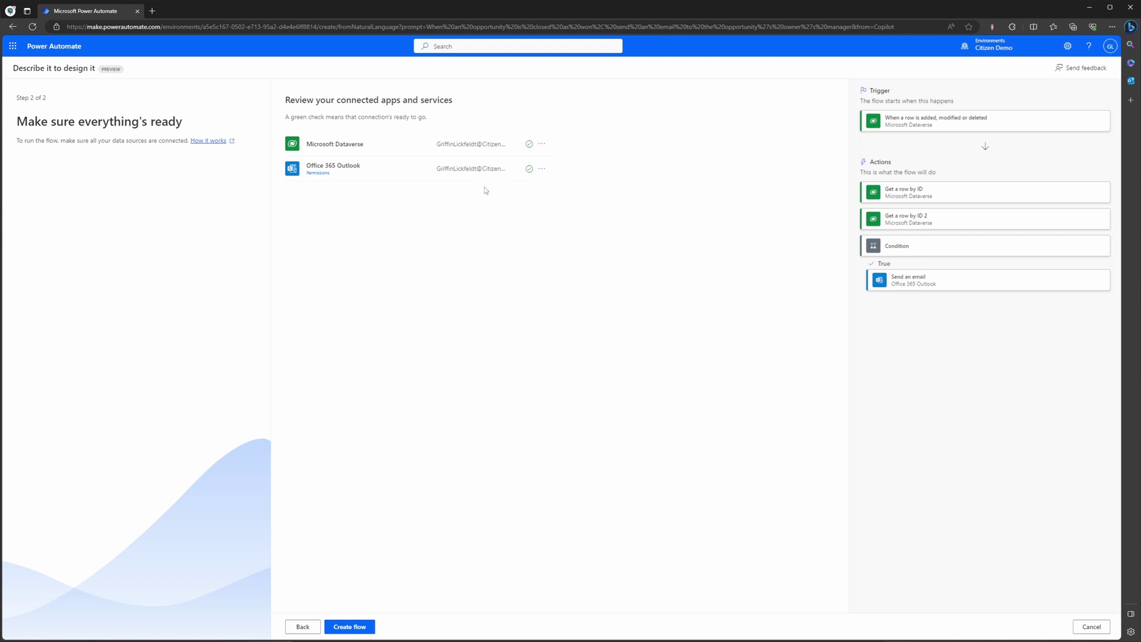
Create the flow using the ready Dataverse and Office 365 Outlook connections.
left_click(350, 626)
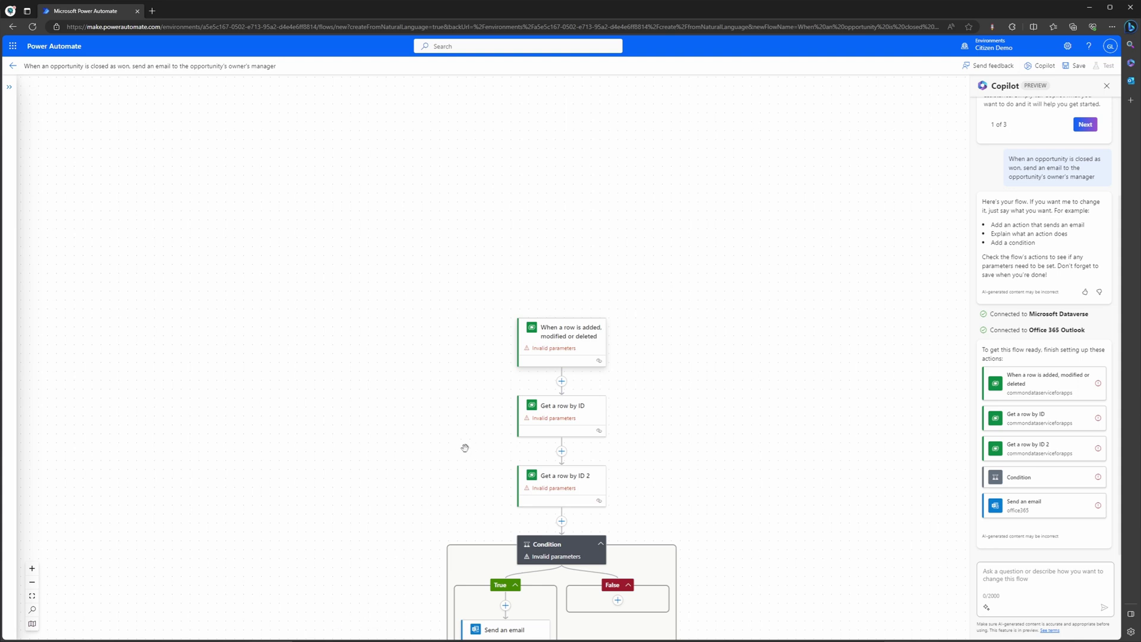
Ask Copilot to make the trigger's table name the opportunities table.
left_click(565, 347)
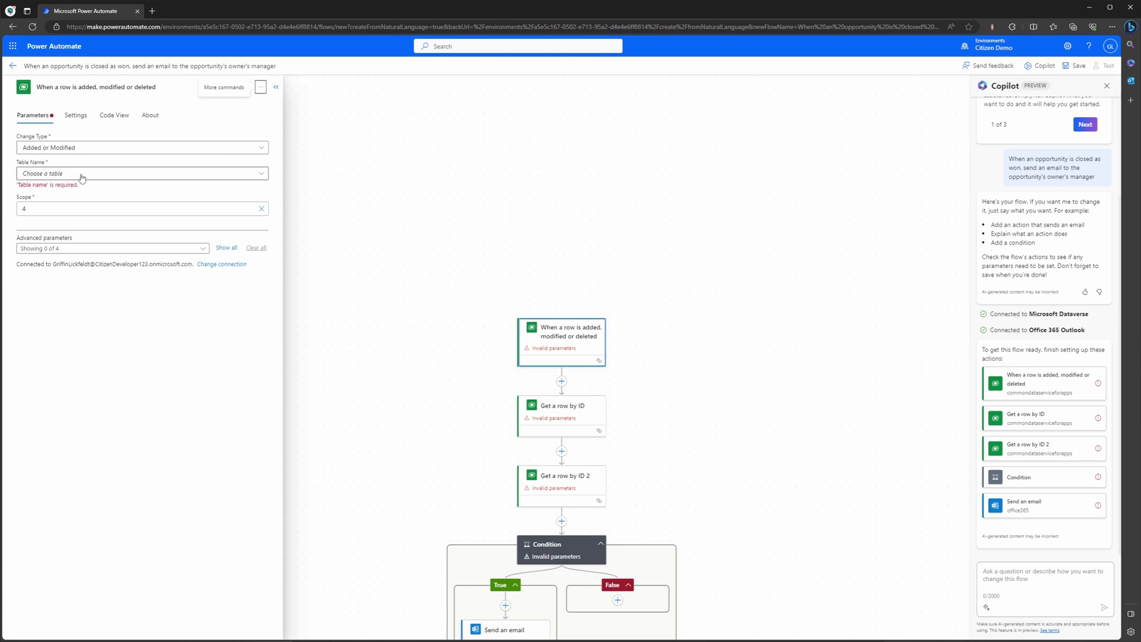
left_click(997, 582)
type("Make the trigger's ")
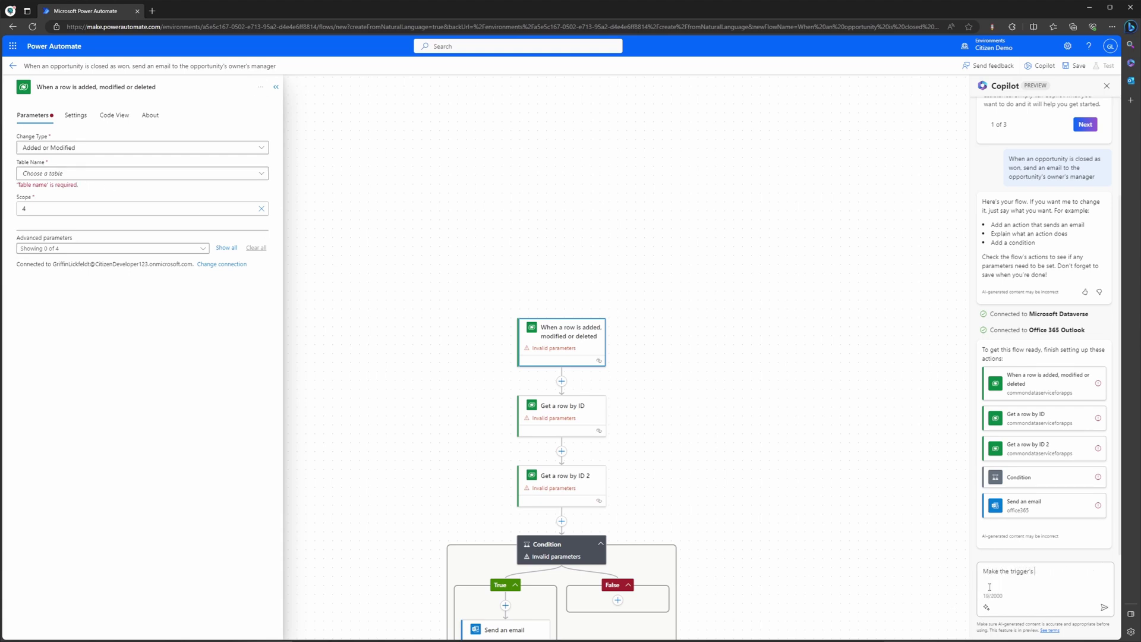
type("table name the opportunities table")
key("Return")
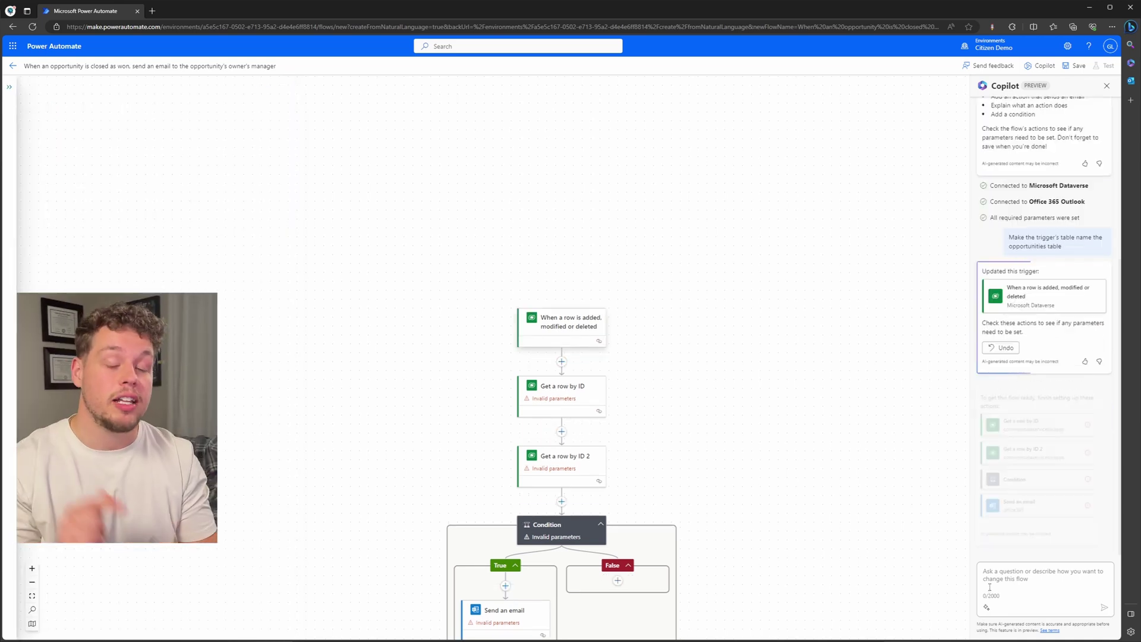
Show all of the trigger's advanced parameters and ask Copilot to change the trigger type to just modified.
left_click(595, 347)
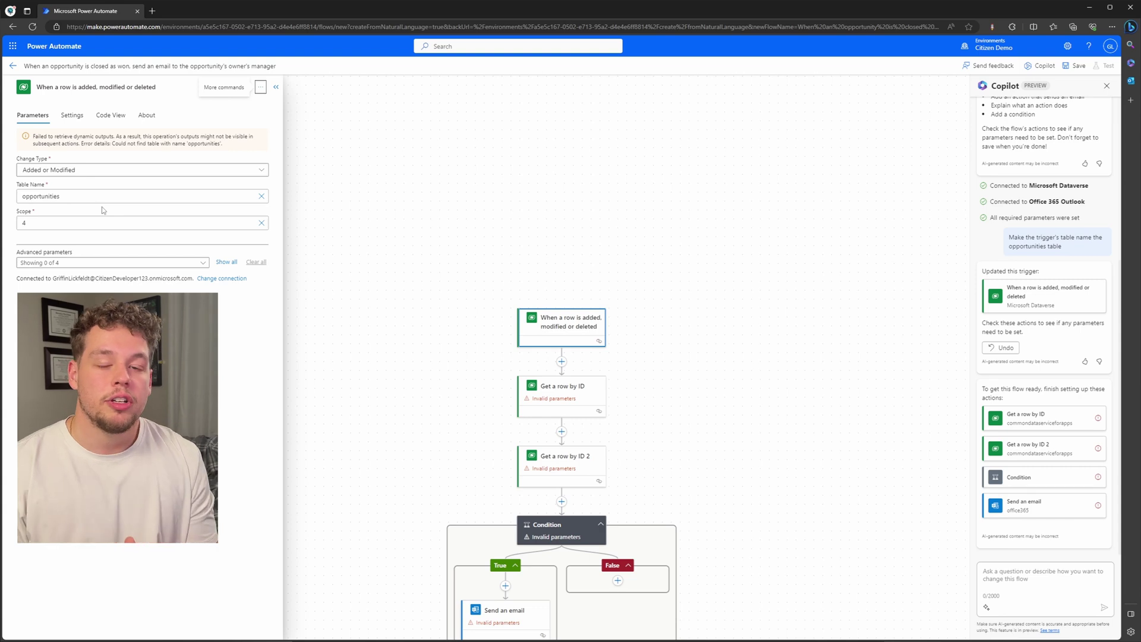
left_click(226, 262)
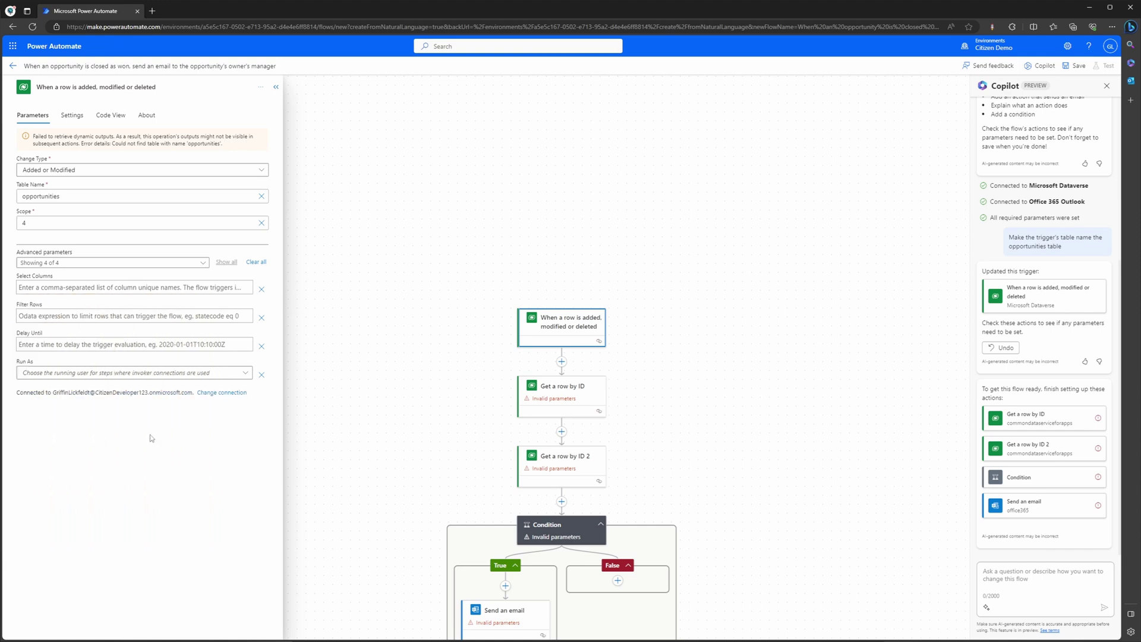
type("change the trigger ty")
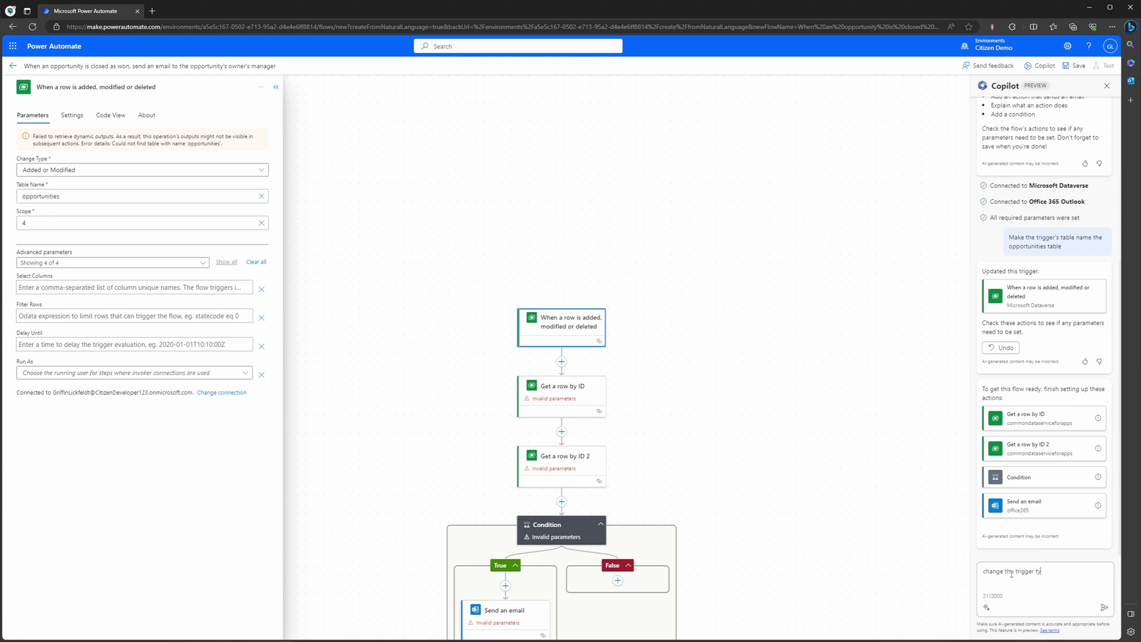
type("pe to just modified")
key("Return")
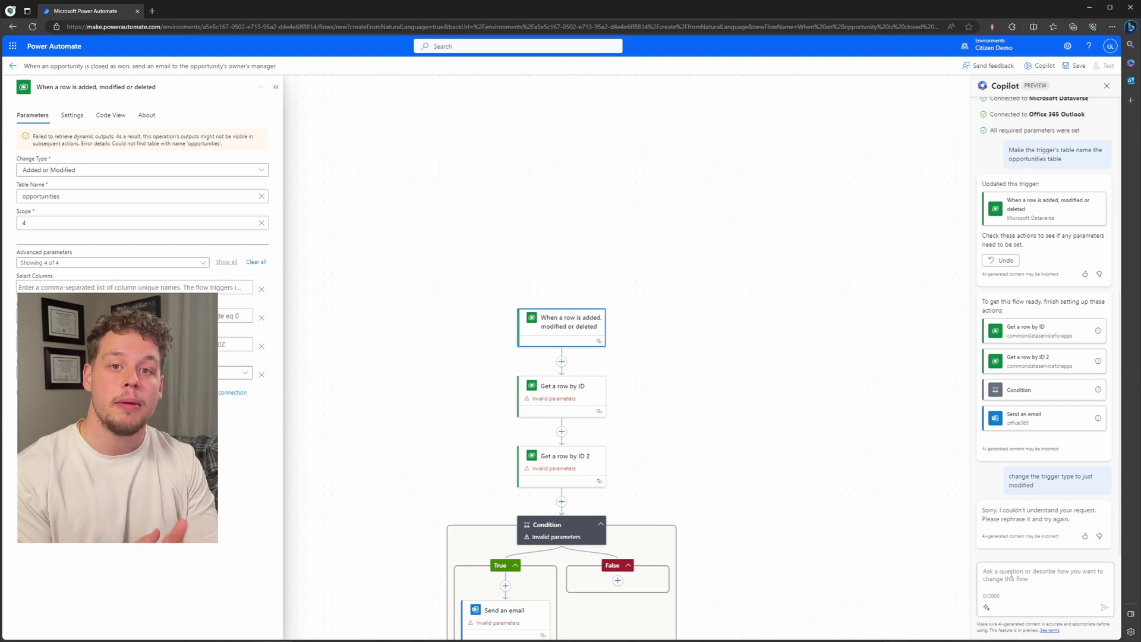
Ask Copilot to change the trigger's change type to modified.
left_click(1011, 575)
type("Change the")
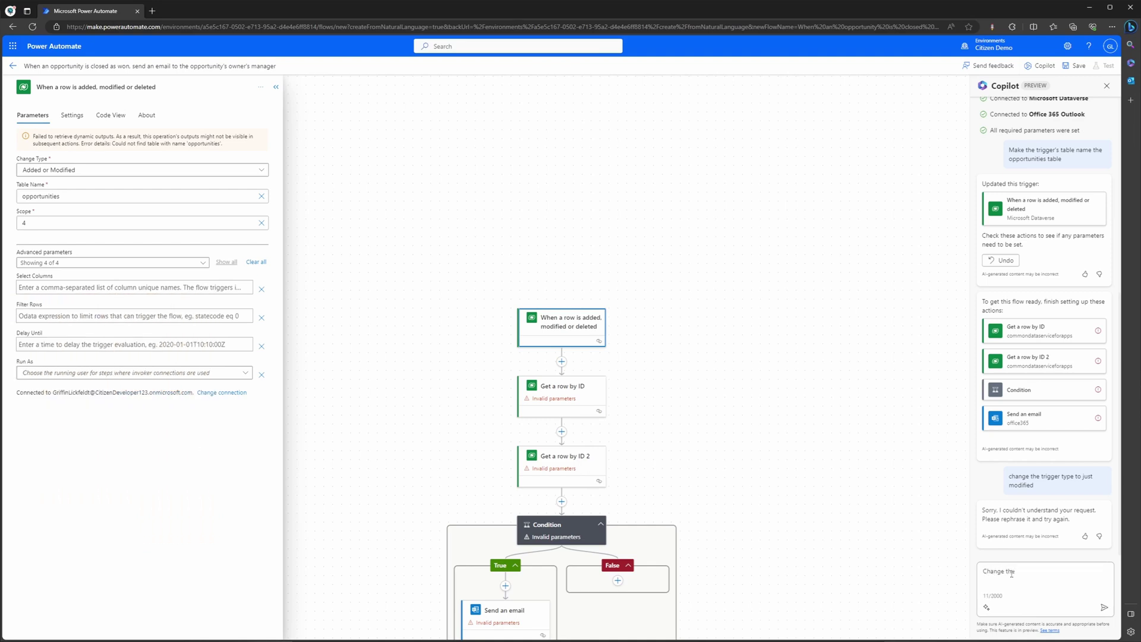
type(" trigger's change type to modified")
key("Return")
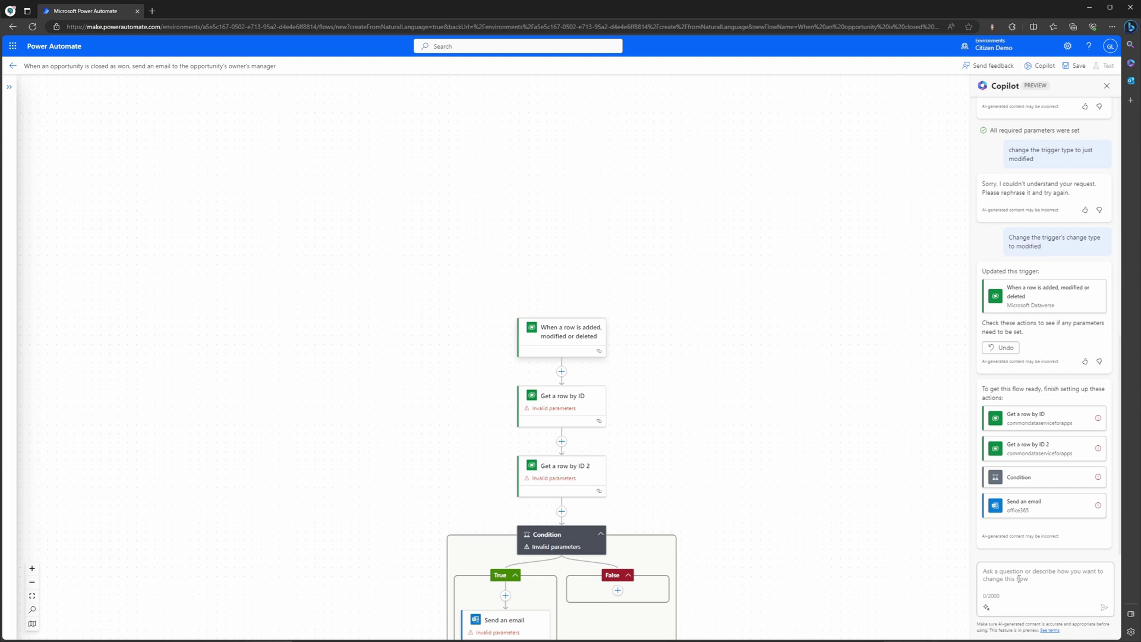
Check the trigger, find it wrongly set to Deleted, and revert Copilot's edit.
left_click(564, 349)
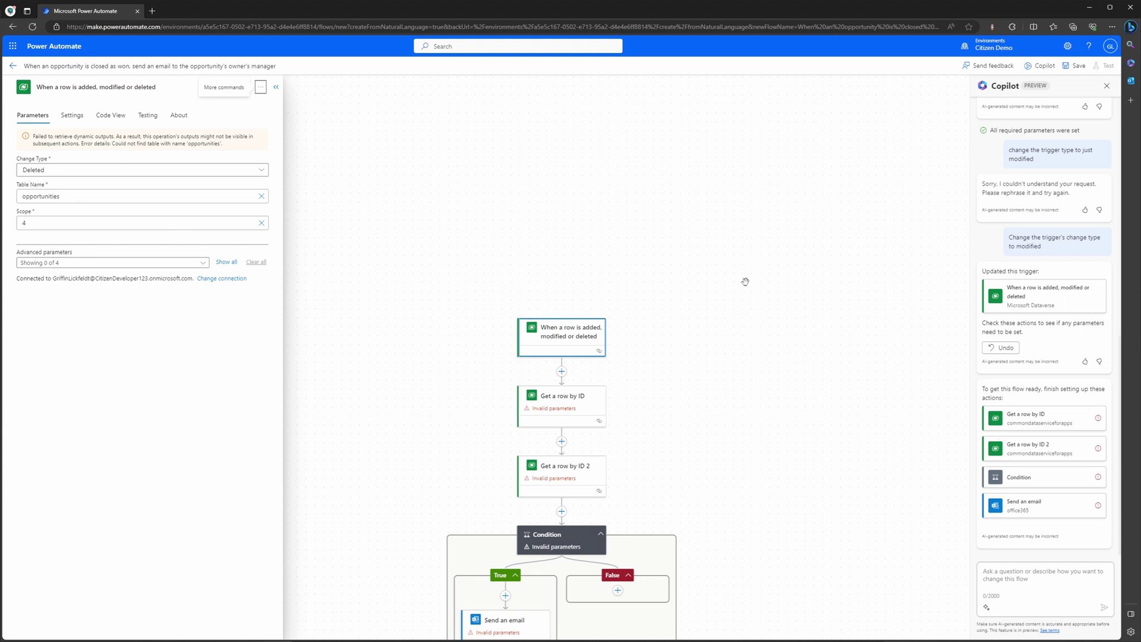
left_click(997, 349)
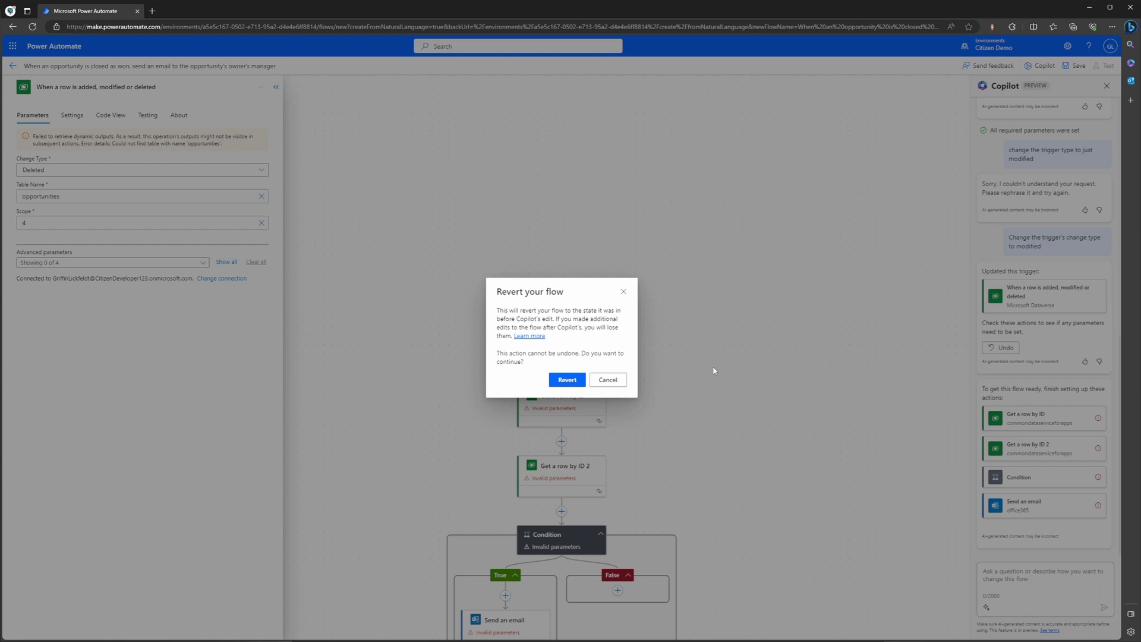
left_click(567, 380)
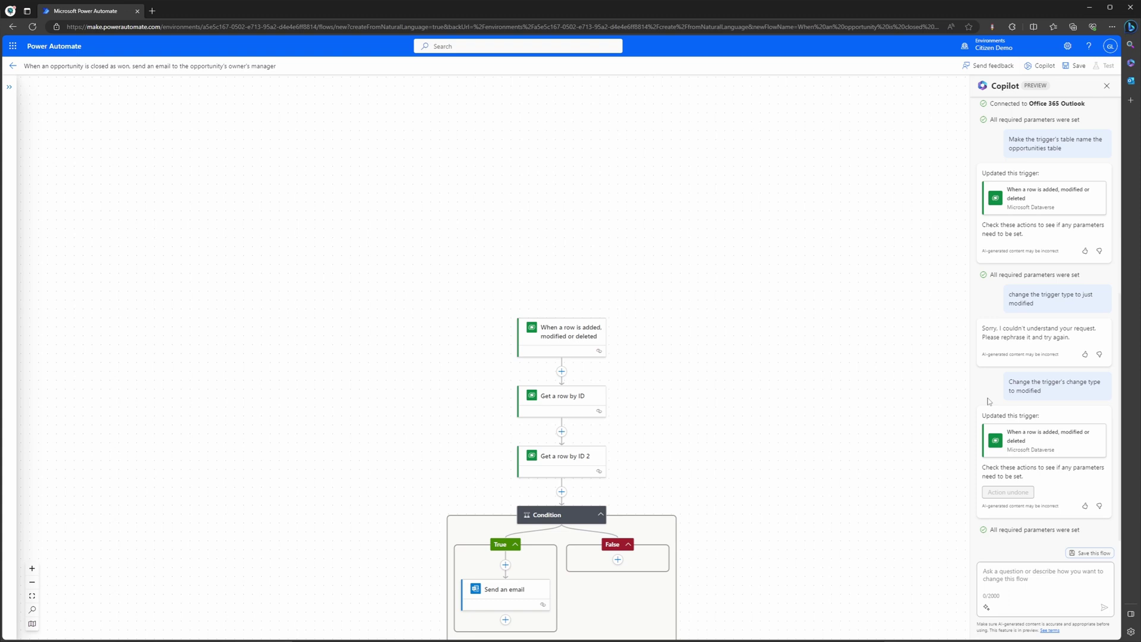
Set the trigger's Change Type to Modified, then select the Get a row by ID action.
left_click(573, 343)
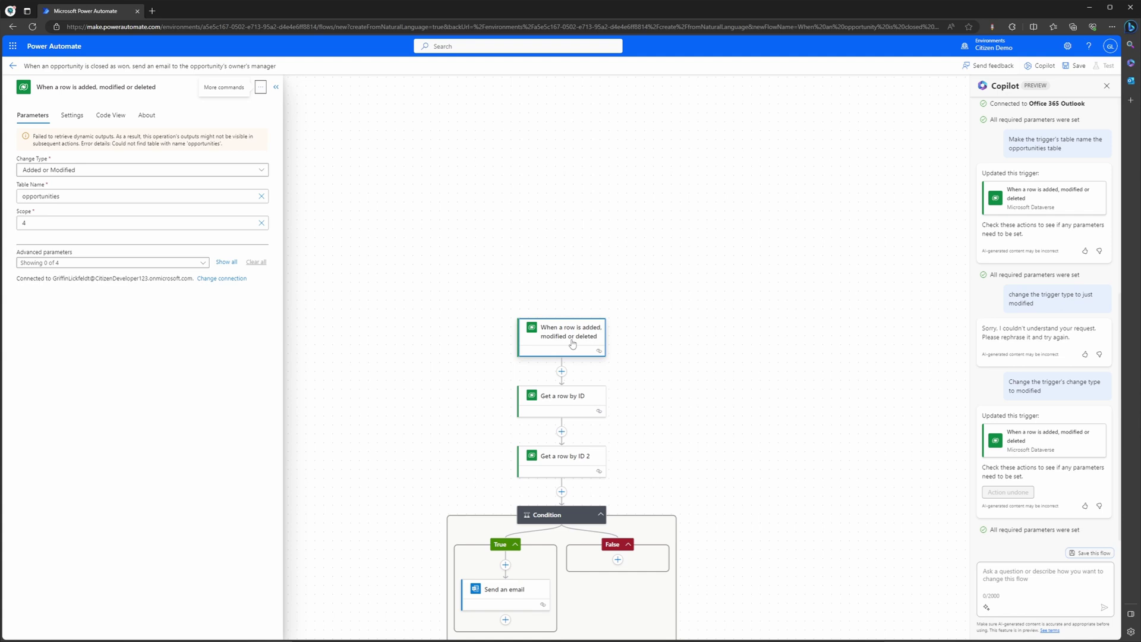
left_click(260, 170)
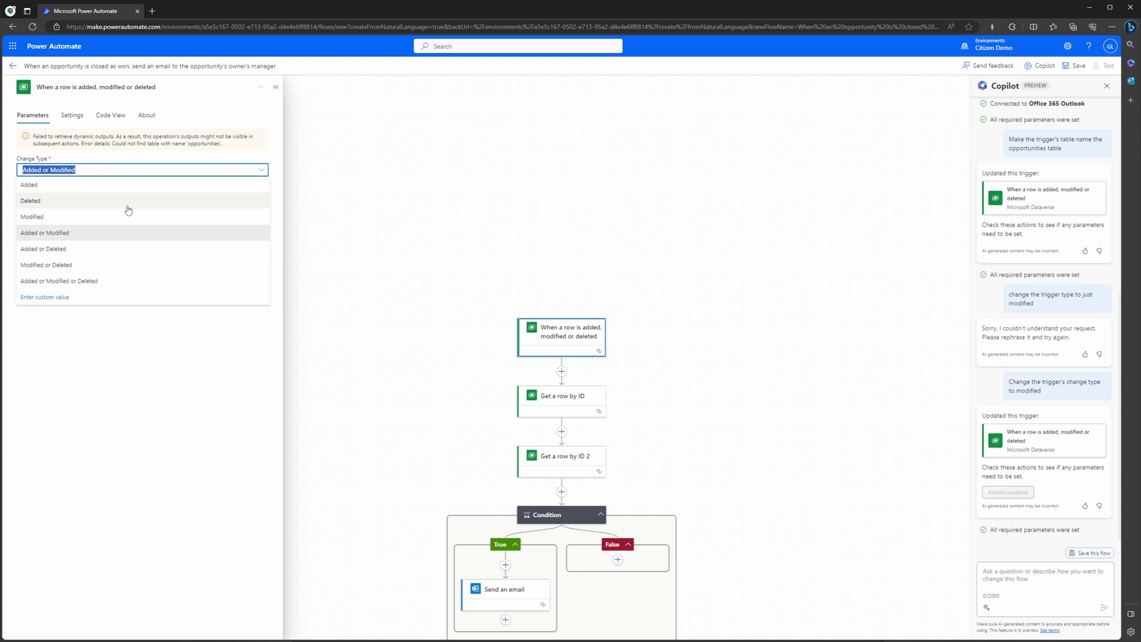
left_click(52, 220)
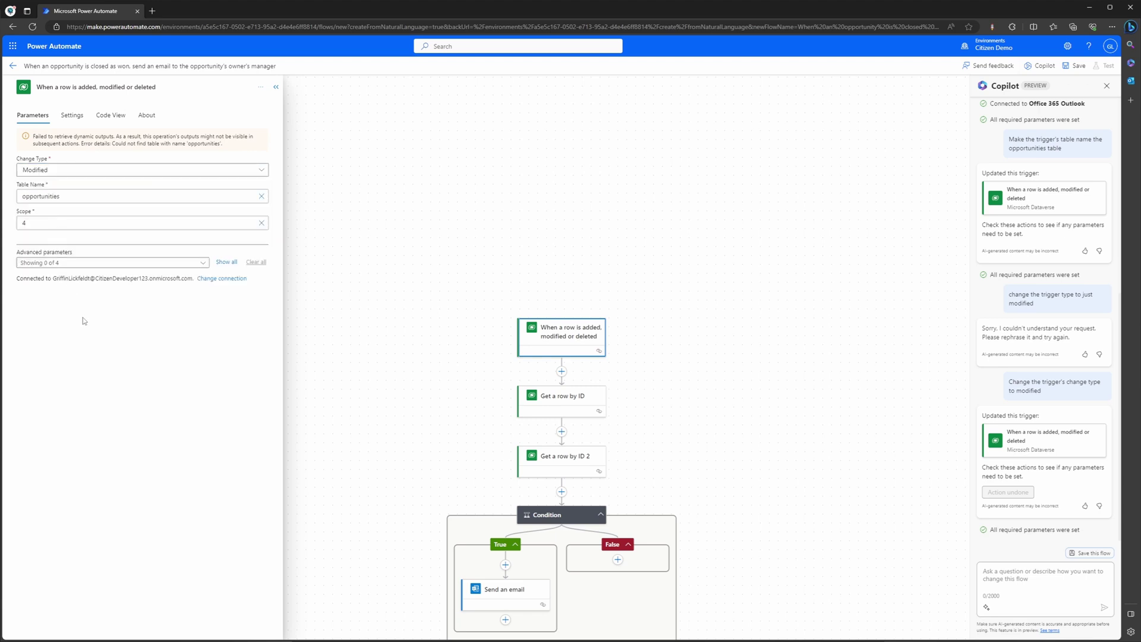
left_click(568, 414)
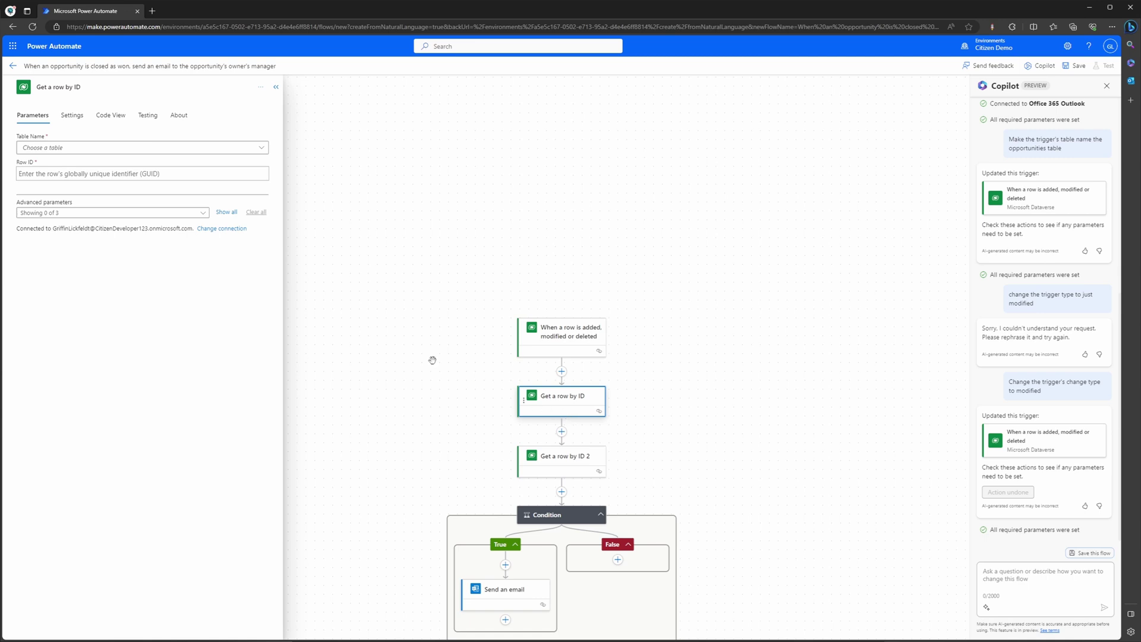
Ask Copilot to set Get a row by ID's row ID to the triggering opportunity's owner.
left_click(183, 172)
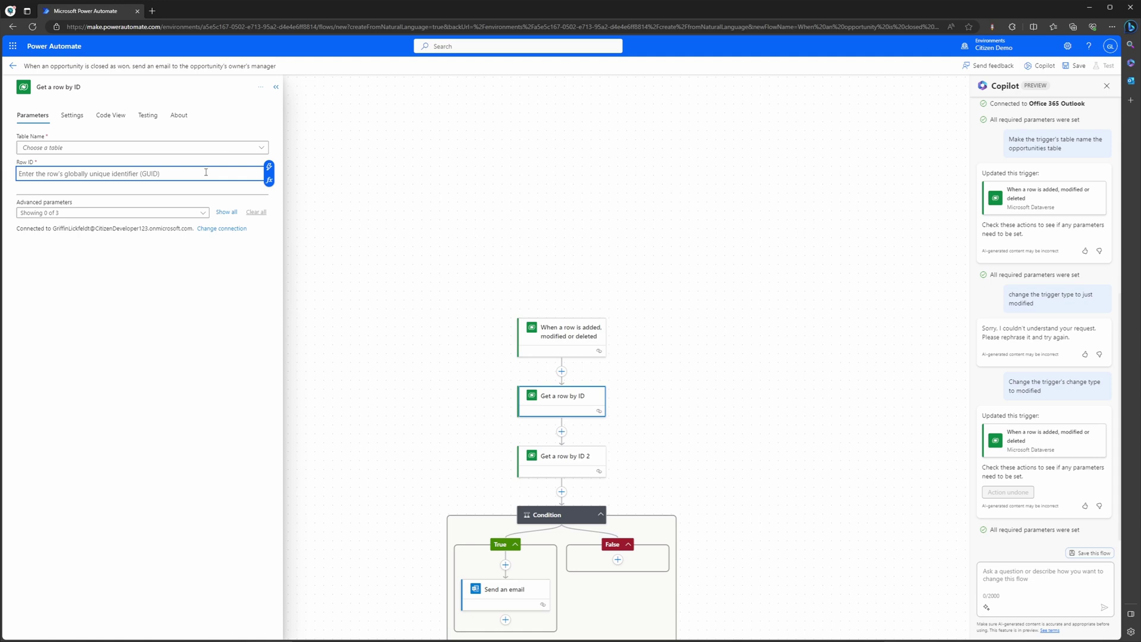
left_click(1041, 582)
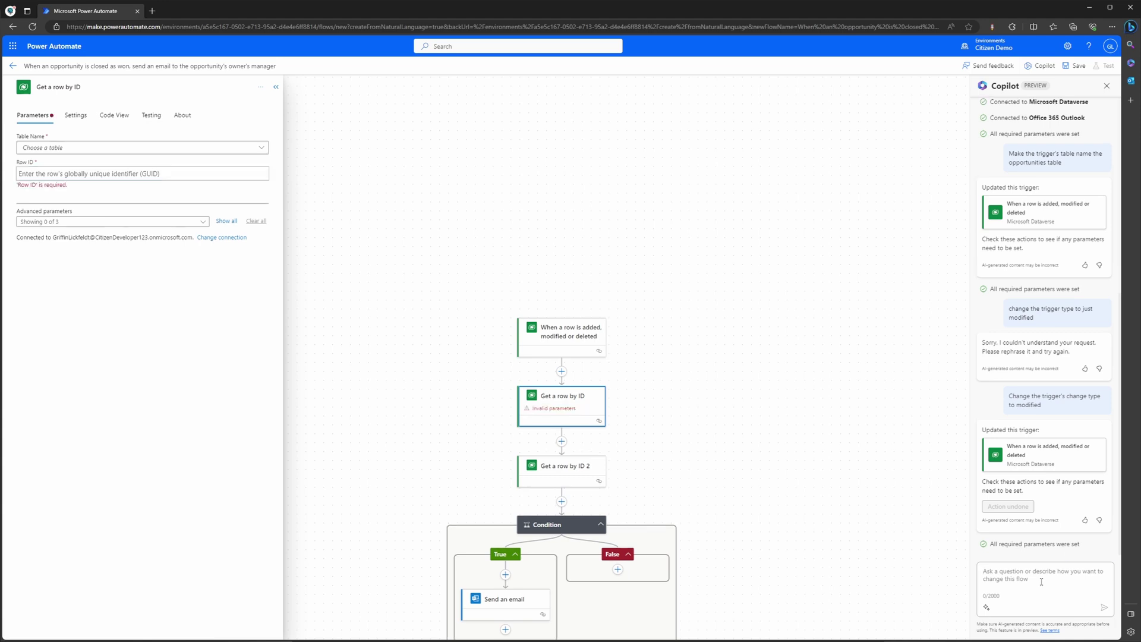
type("Make the get ")
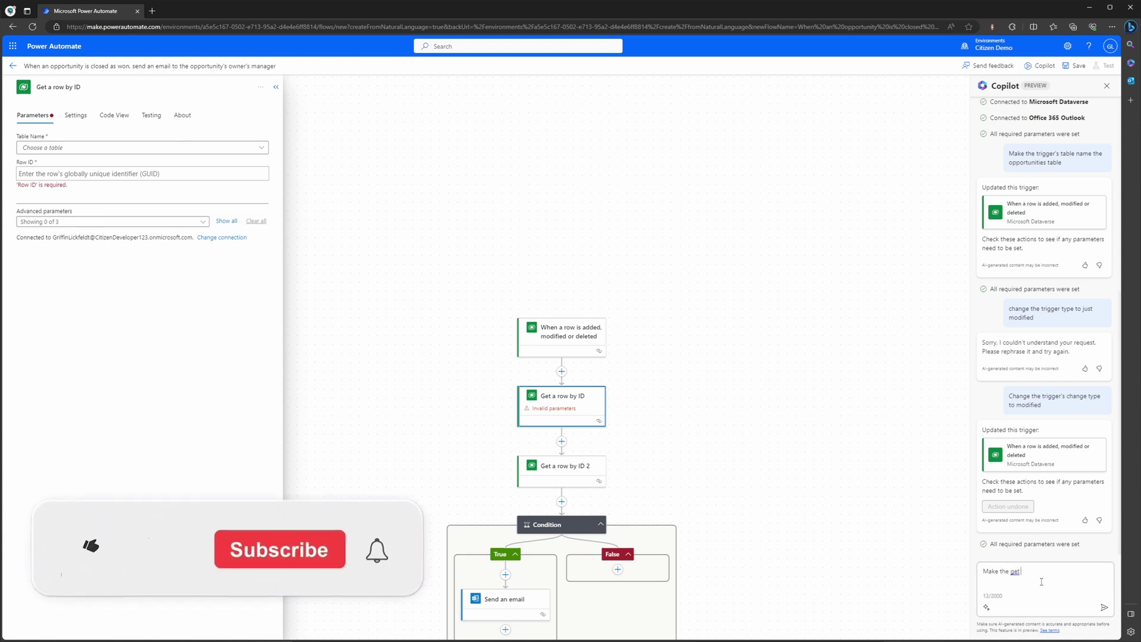
type("a row by ID")
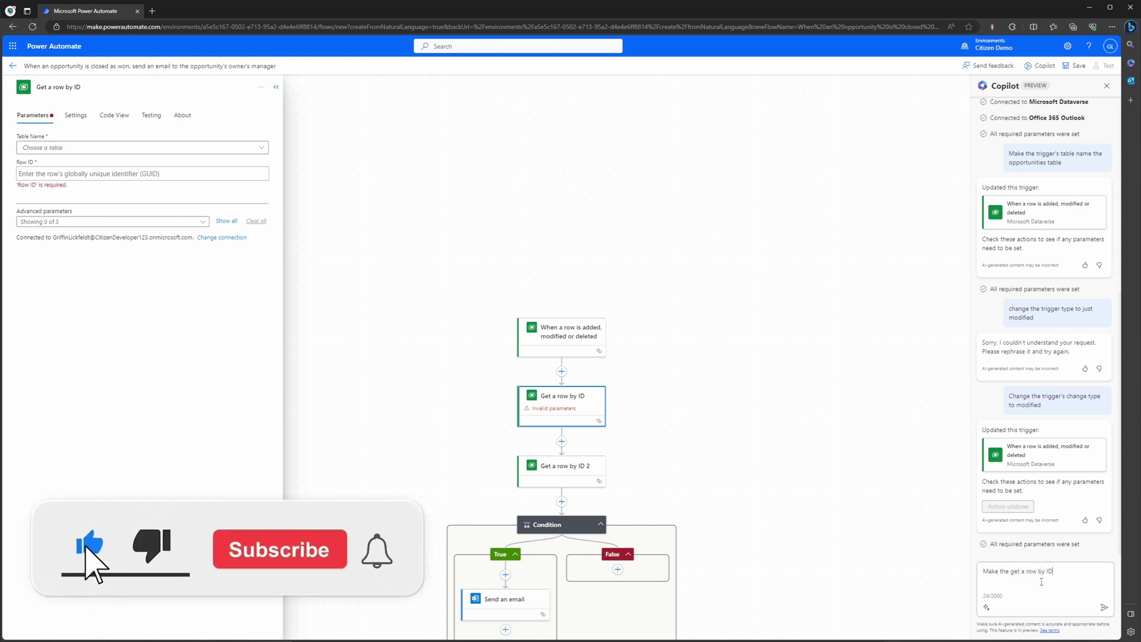
type(" action")
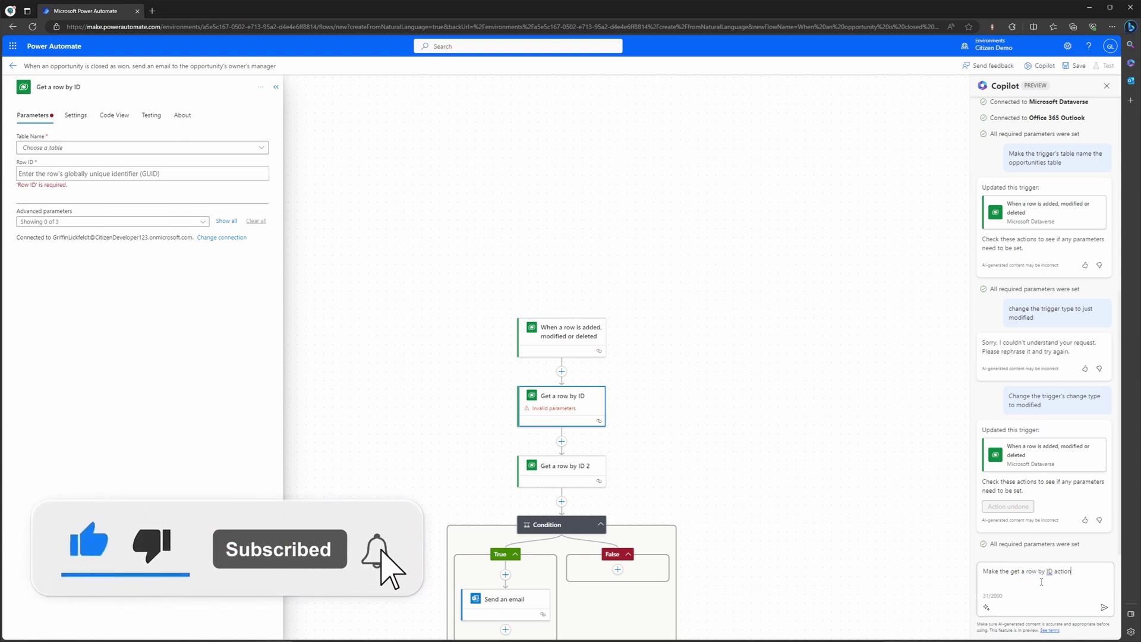
type("'s row ID, the owner of the trigger opportunity")
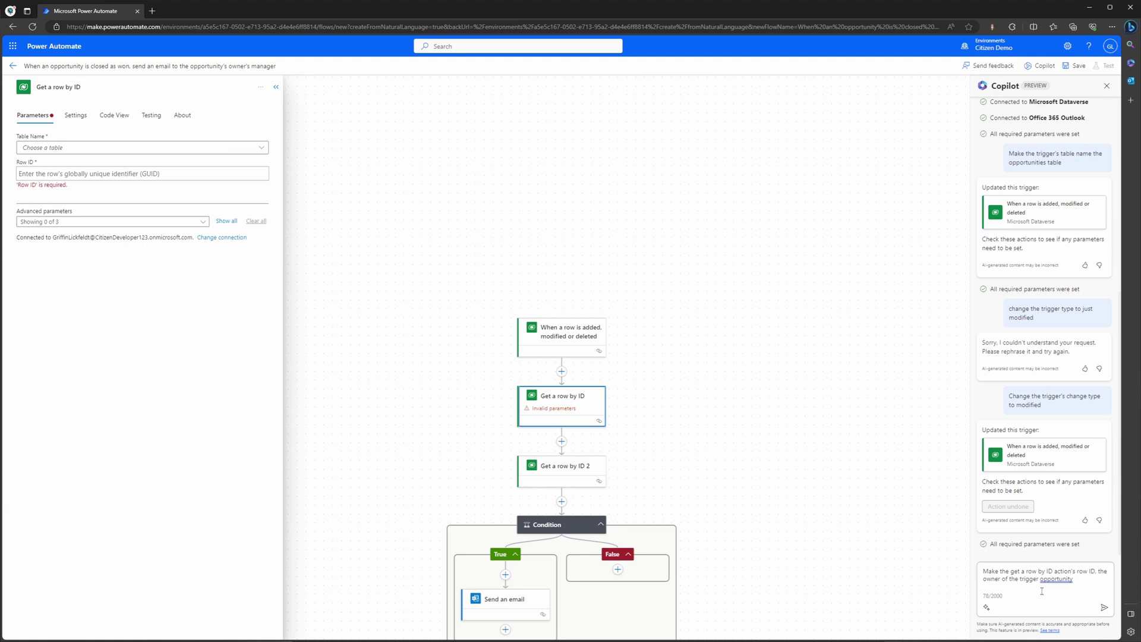
left_click(1105, 609)
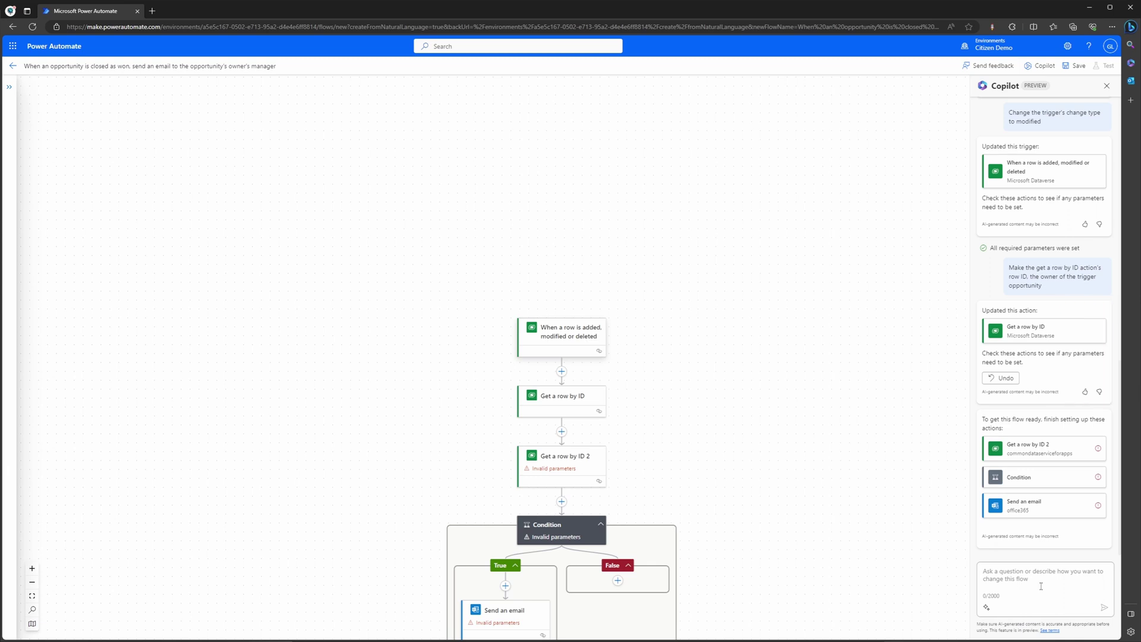
Review the first Get a row by ID action's settings.
left_click(564, 399)
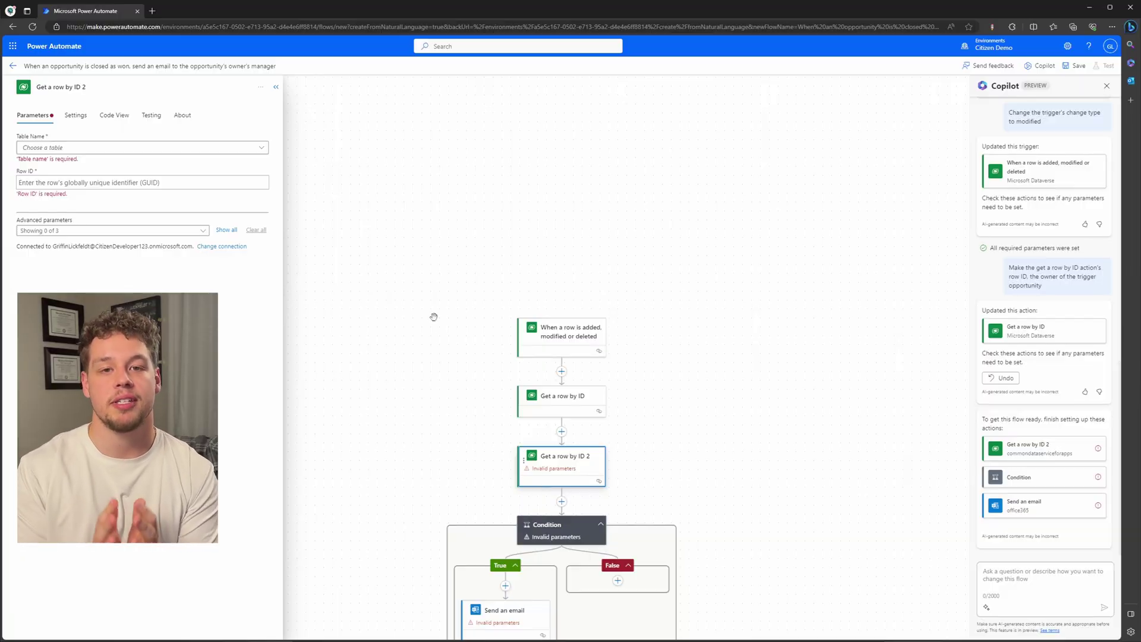
Set Get a row by ID 2's Table Name to Users.
left_click(242, 150)
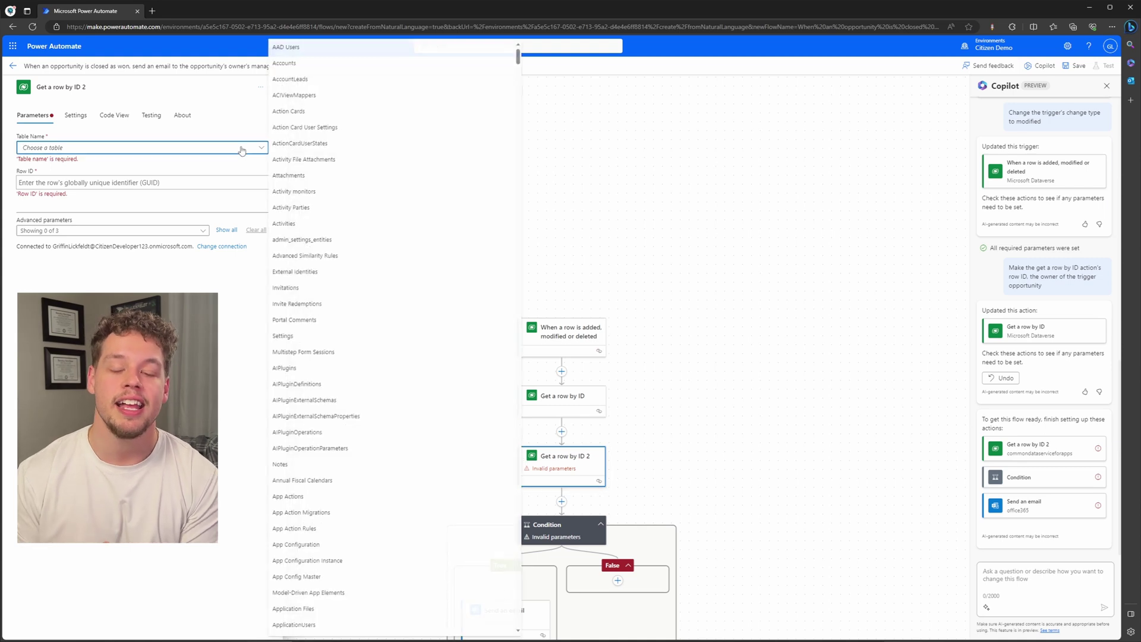
type("Users")
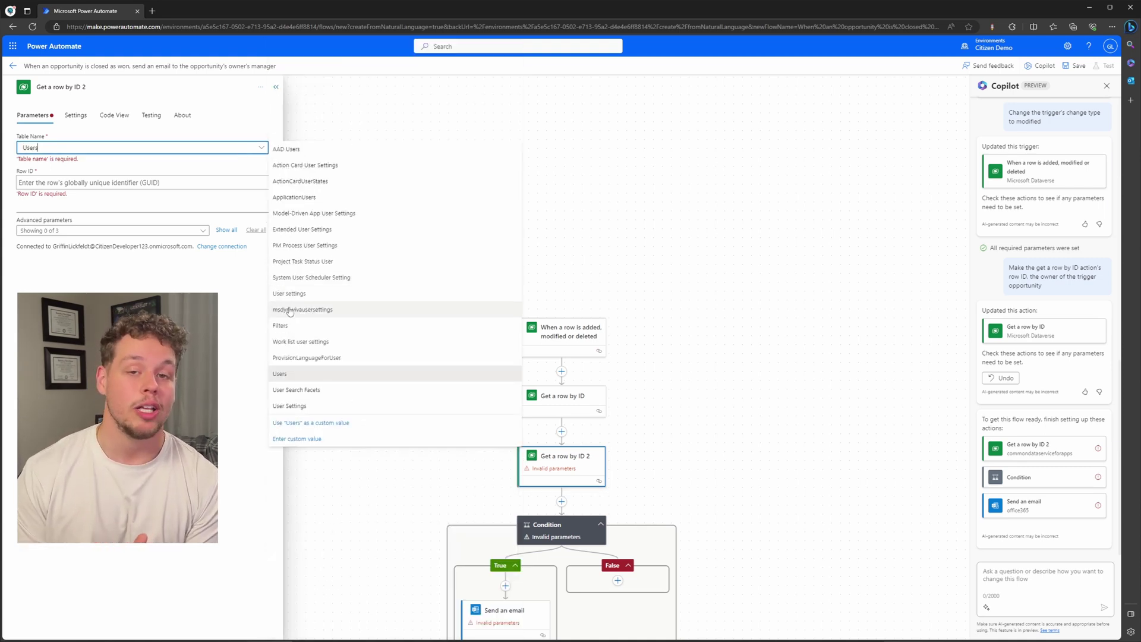
left_click(288, 372)
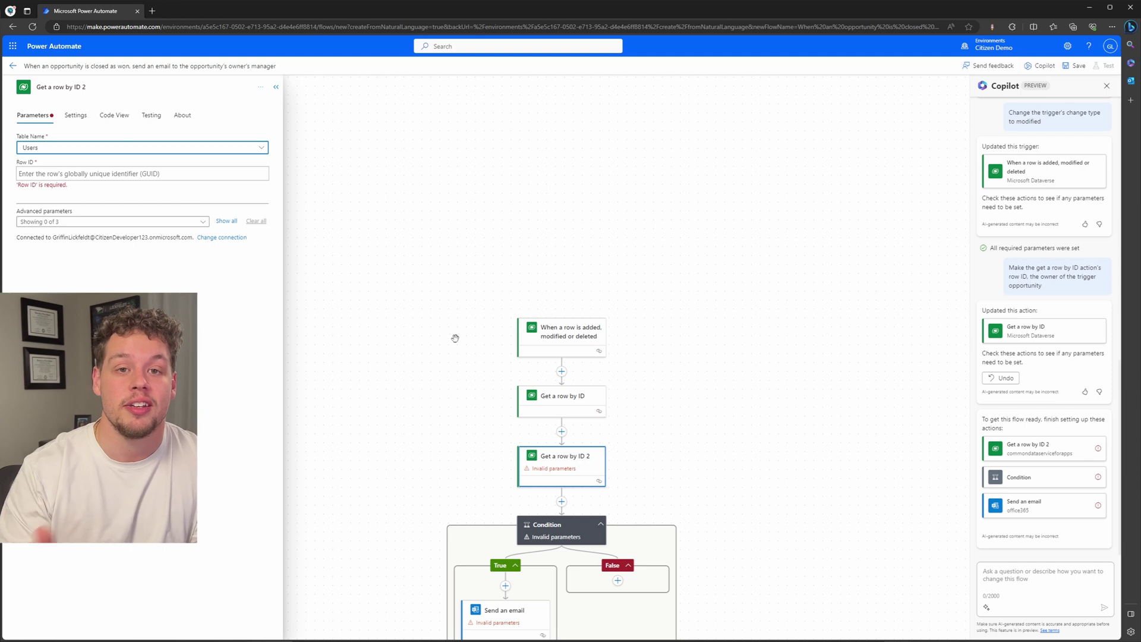
left_click(1003, 596)
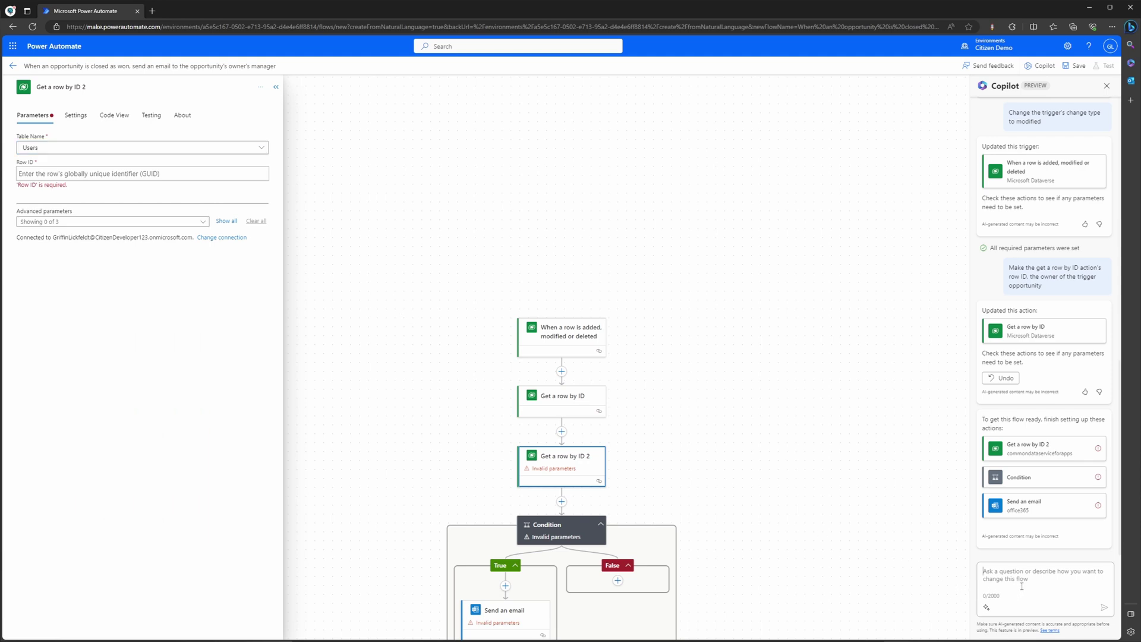
Ask Copilot to set Get a row by ID 2's row ID to the first lookup user's manager.
type("Make th")
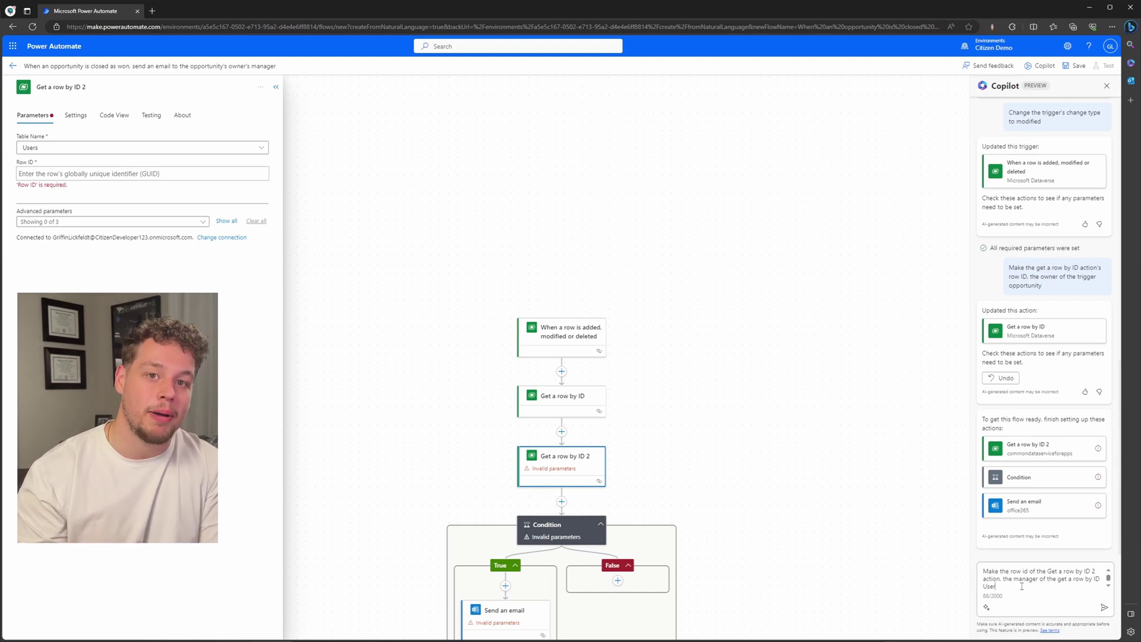
left_click(1103, 608)
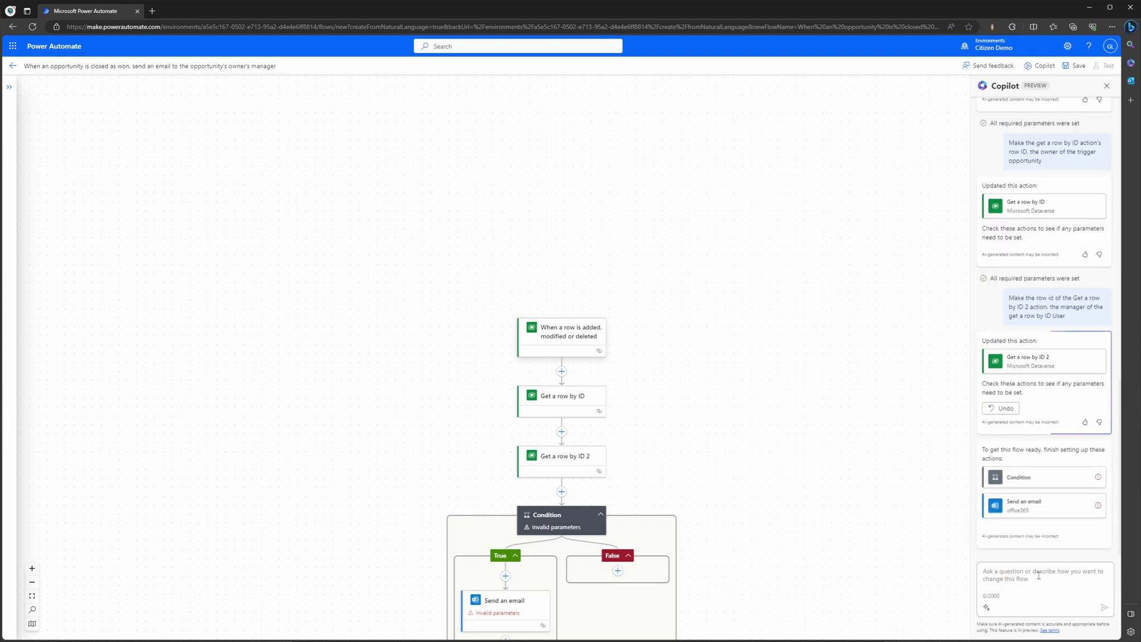
Open Get a row by ID 2's parameters to check the Users table and dynamic manager row ID.
left_click(572, 469)
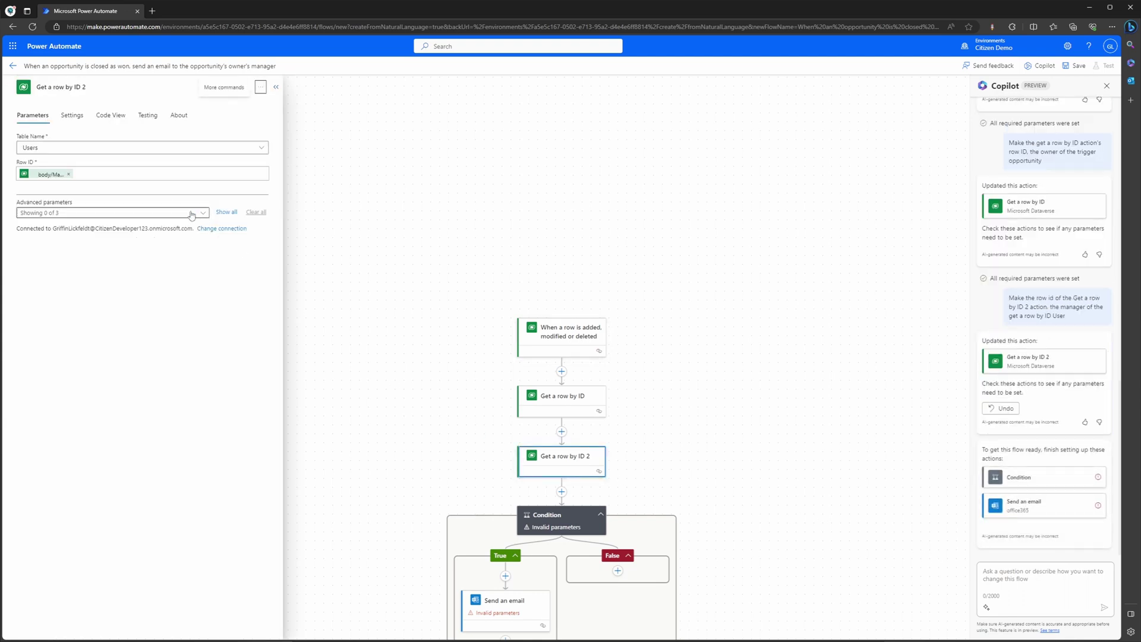